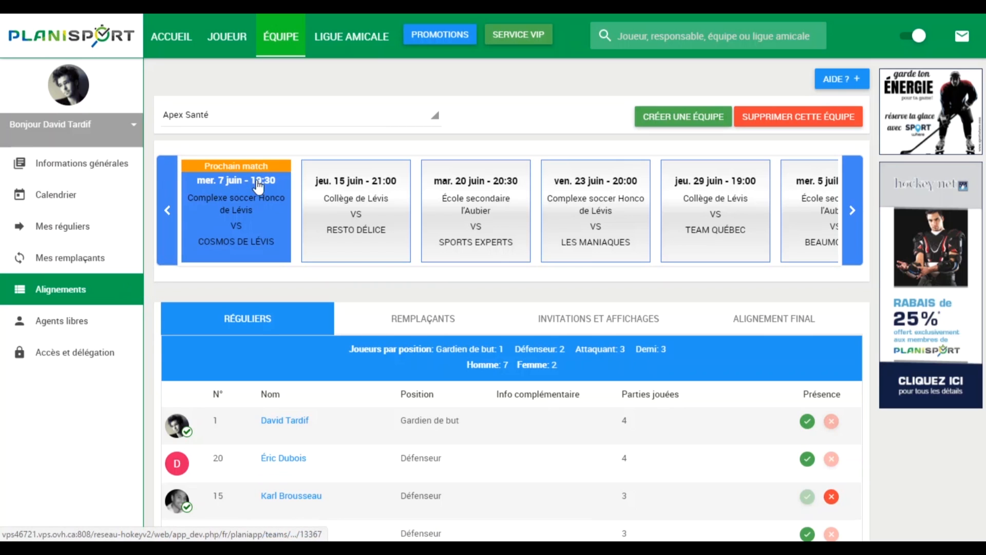
# - Browse back to the team's past matches and review the regulars' list with its player counts by position and gender
pyautogui.click(168, 208)
pyautogui.click(168, 205)
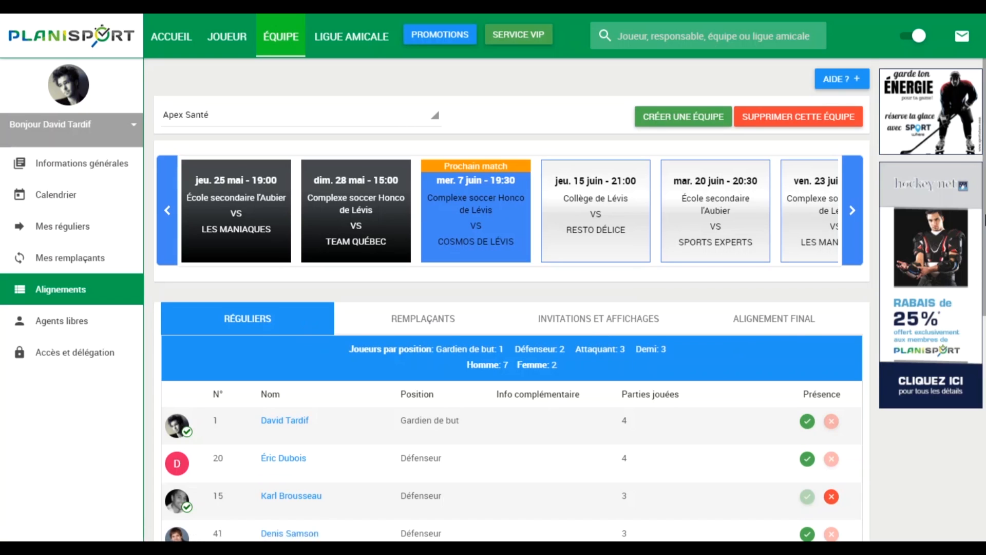
pyautogui.scroll(-3, 984, 288)
pyautogui.moveTo(985, 287); pyautogui.dragTo(983, 345)
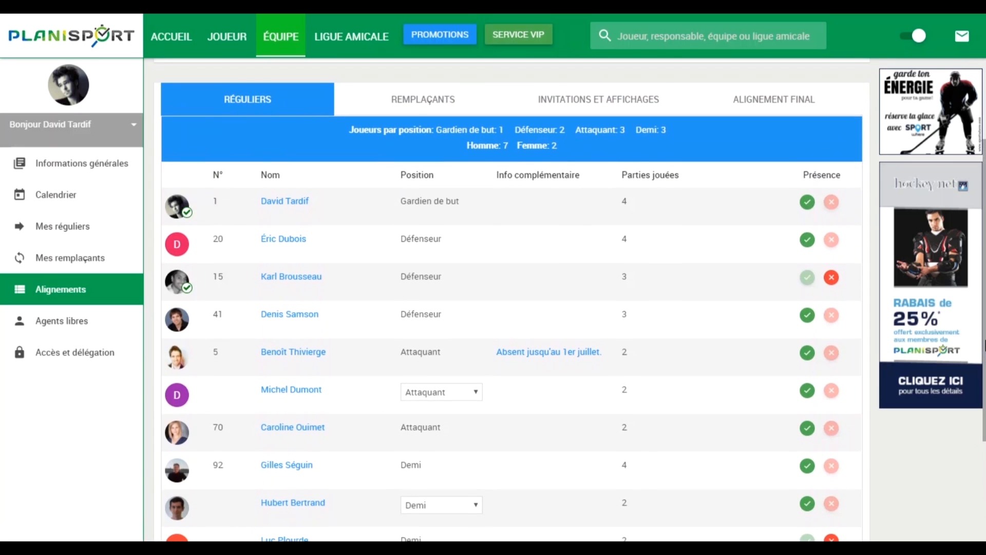
pyautogui.moveTo(346, 132); pyautogui.dragTo(724, 129)
pyautogui.moveTo(456, 137); pyautogui.dragTo(575, 147)
pyautogui.click(575, 147)
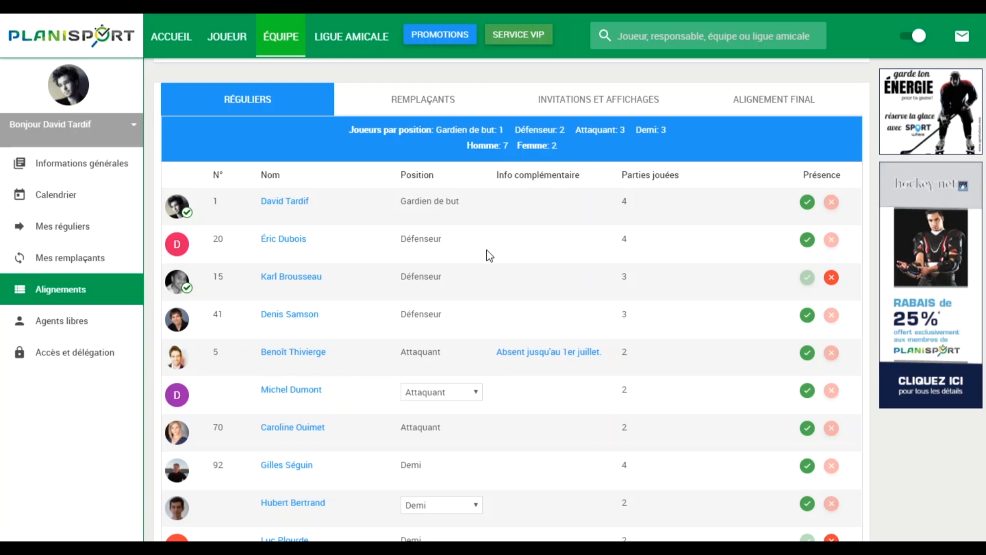
# - Set the position of the sixth regular to Défenseur and mark the eighth regular, a Demi, as absent
pyautogui.click(460, 392)
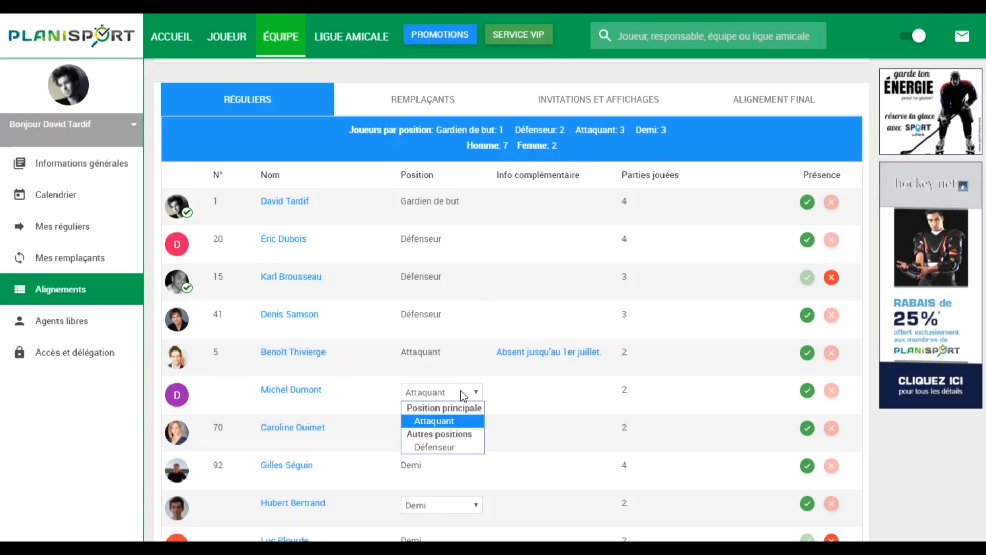
pyautogui.click(464, 445)
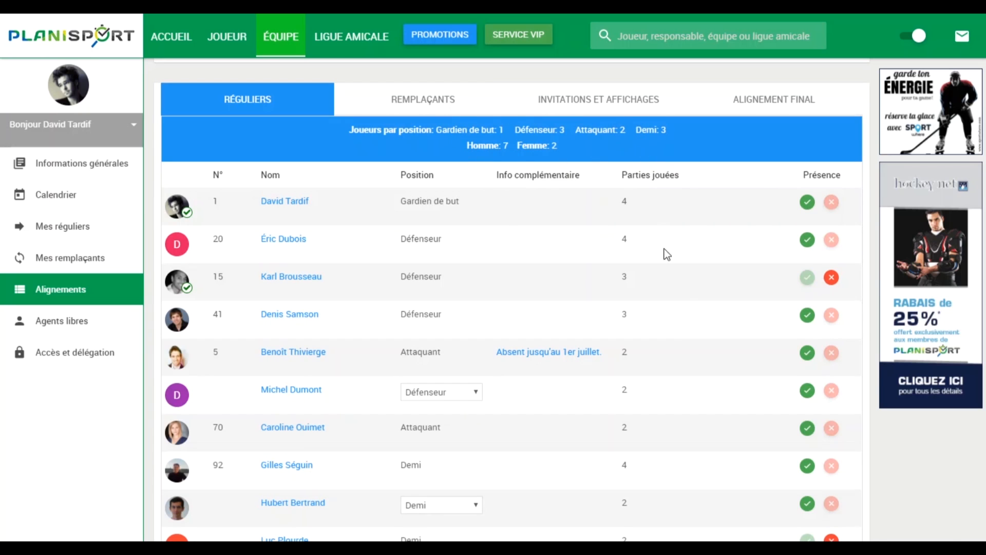
pyautogui.click(831, 468)
# - Review the list of replacement players and open the list of free agents
pyautogui.click(437, 108)
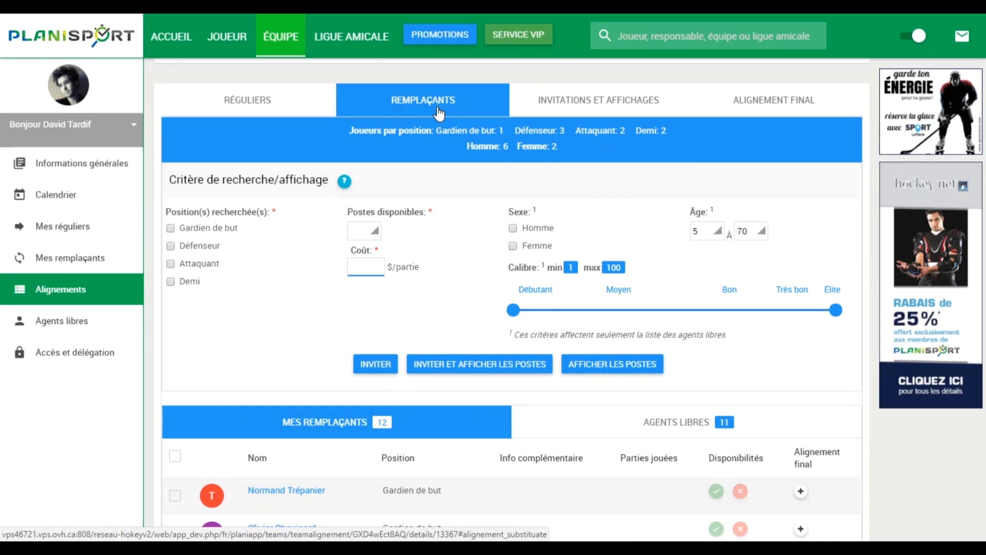
pyautogui.scroll(-6, 965, 279)
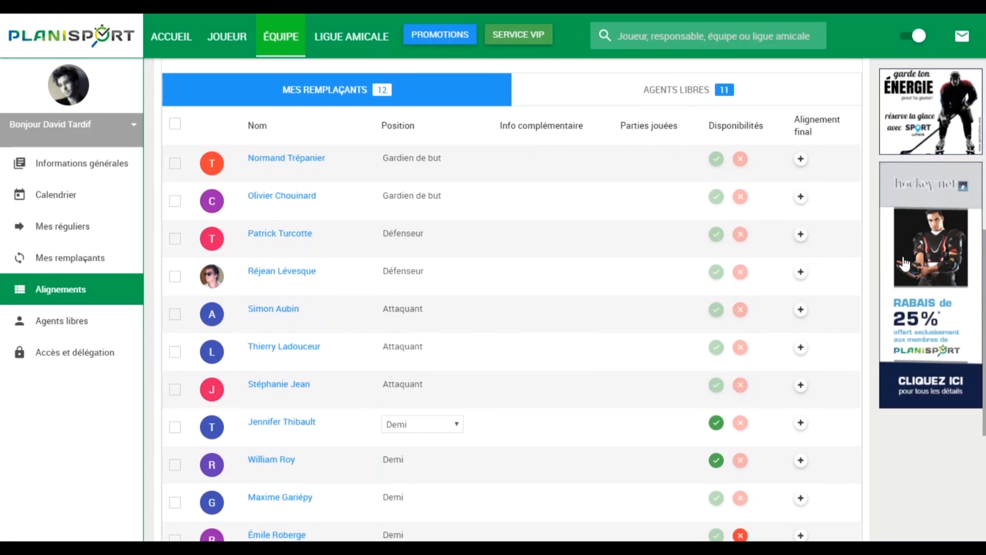
pyautogui.click(552, 94)
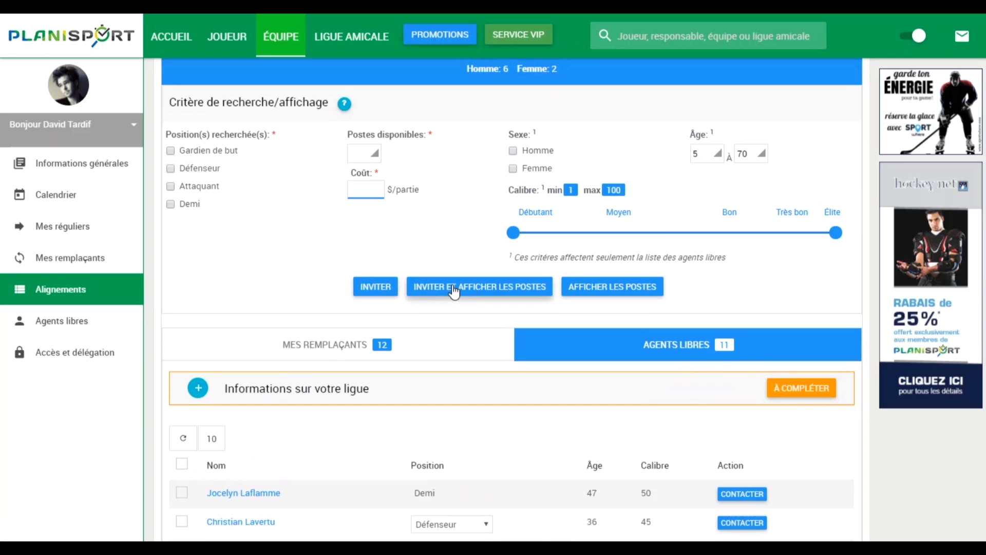
# - In the league information, enter the league name "Ligue de soccer de la Rive-Sud" and set the calibre to 65
pyautogui.click(562, 389)
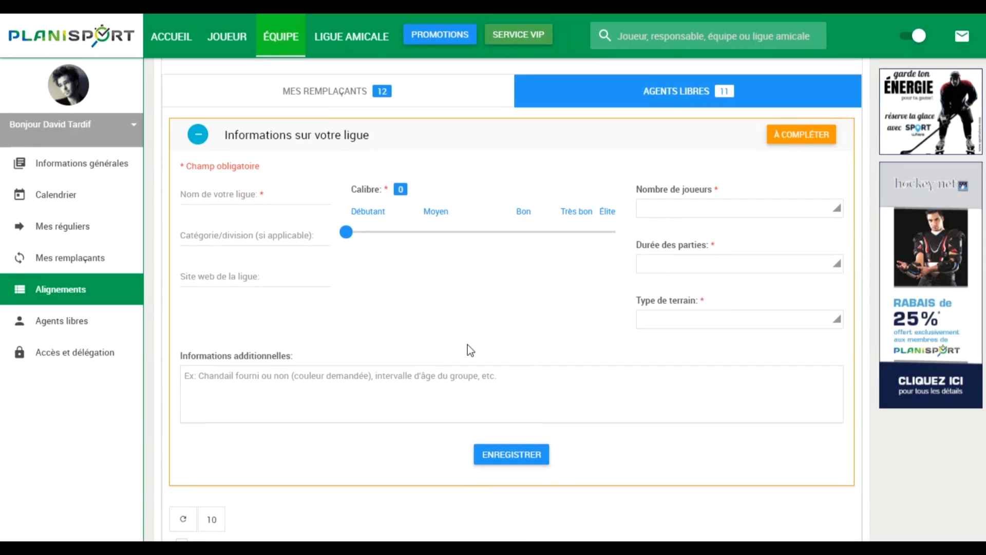
pyautogui.click(288, 195)
pyautogui.write('Ligue de soccer d')
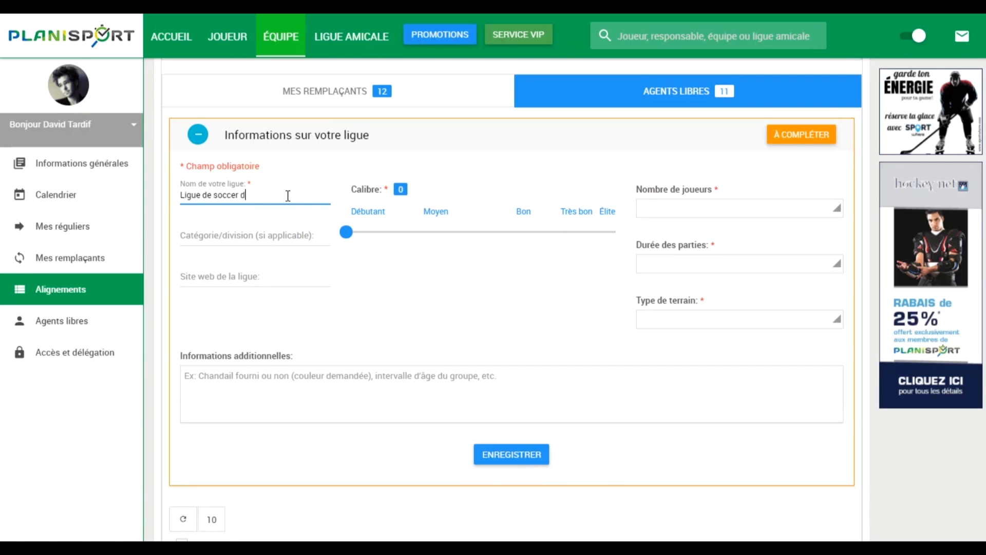
pyautogui.moveTo(346, 232); pyautogui.dragTo(517, 232)
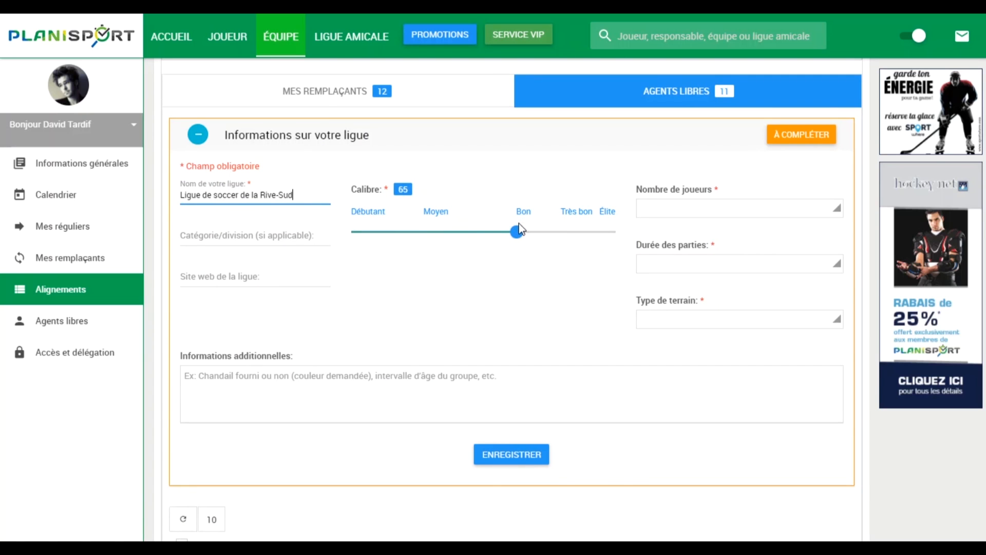
# - Set the league format to 11 vs 11, 60 minutes and Extérieur / Naturel, and save the league information
pyautogui.click(782, 209)
pyautogui.click(782, 262)
pyautogui.click(782, 263)
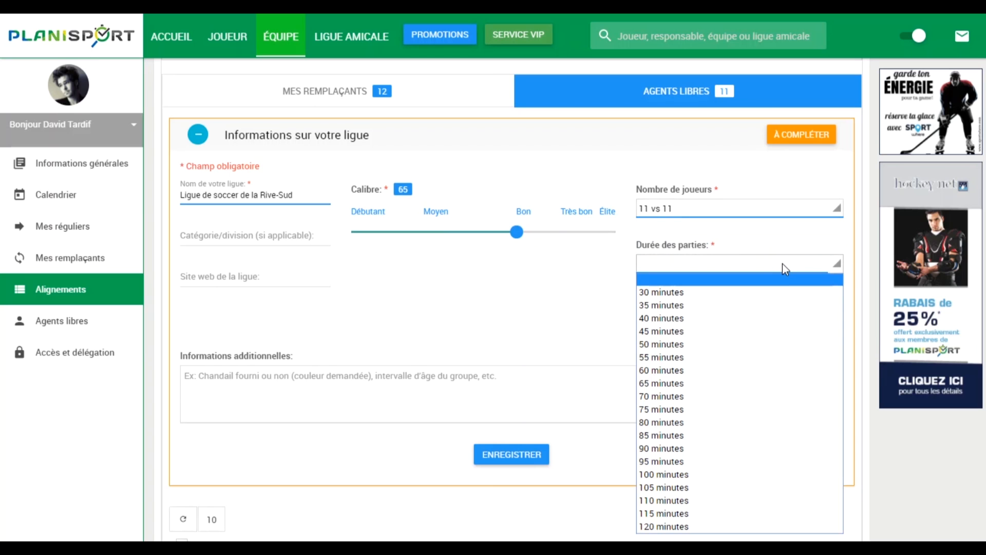
pyautogui.click(770, 366)
pyautogui.click(759, 322)
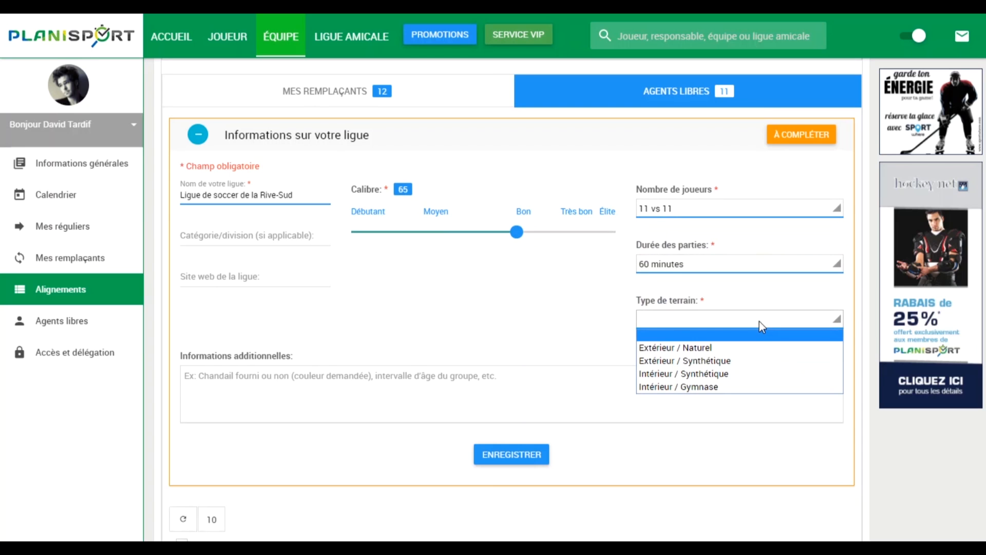
pyautogui.click(756, 346)
pyautogui.click(542, 458)
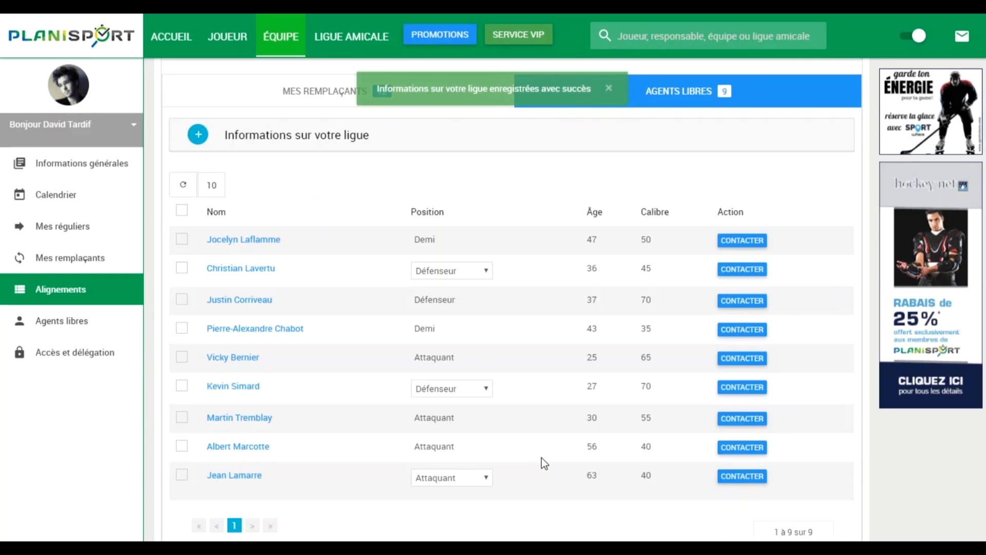
# - Return to the replacements list and leave Demi as the only position searched for
pyautogui.moveTo(983, 418); pyautogui.dragTo(983, 285)
pyautogui.click(404, 419)
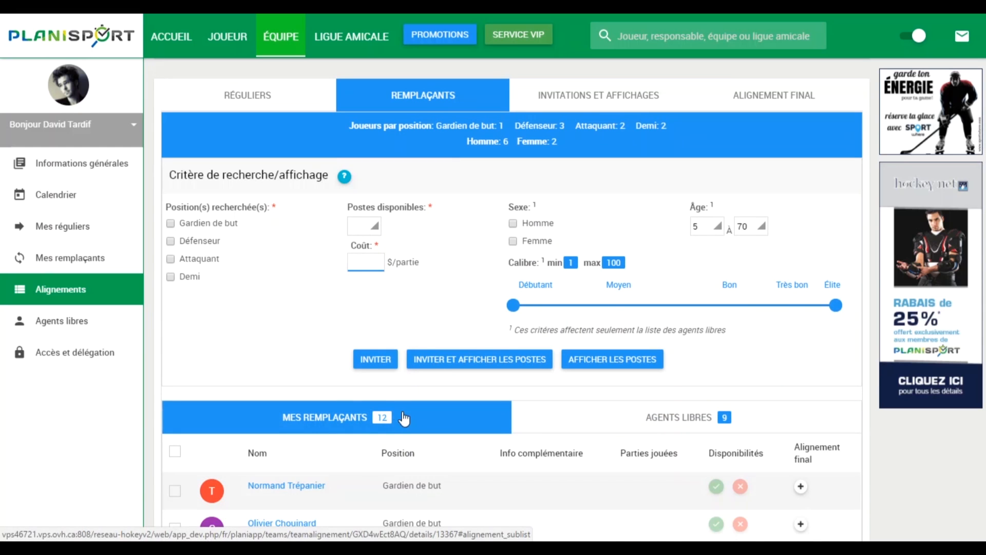
pyautogui.click(170, 259)
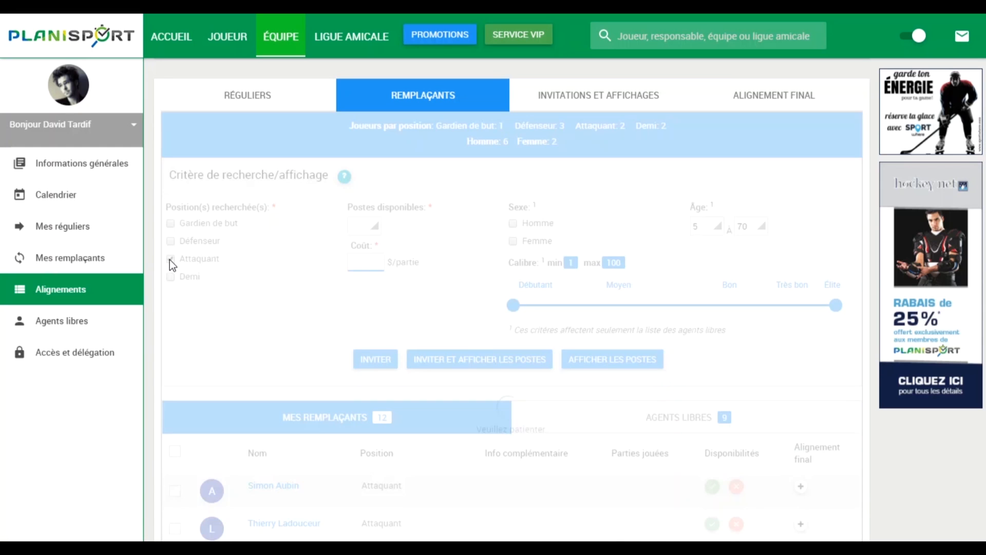
pyautogui.click(171, 277)
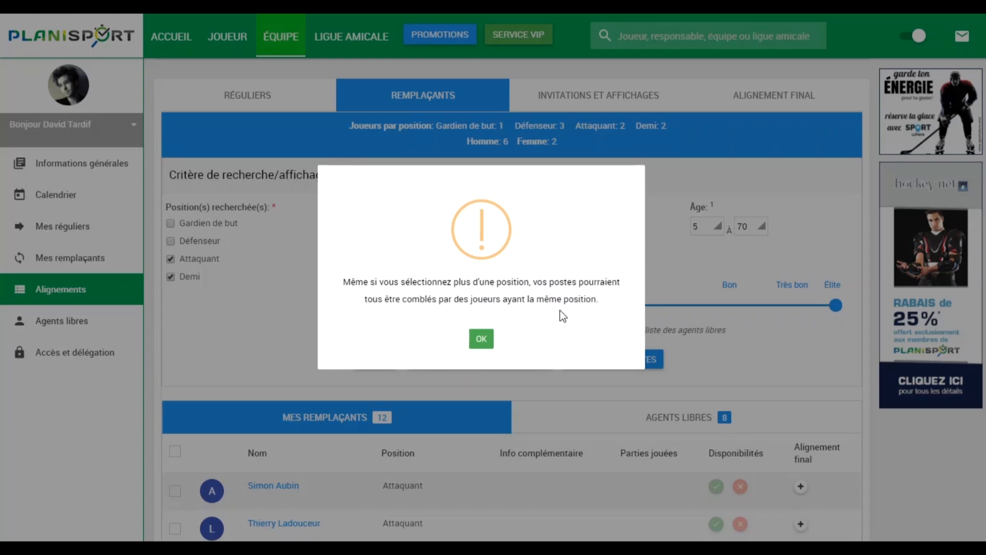
pyautogui.click(483, 346)
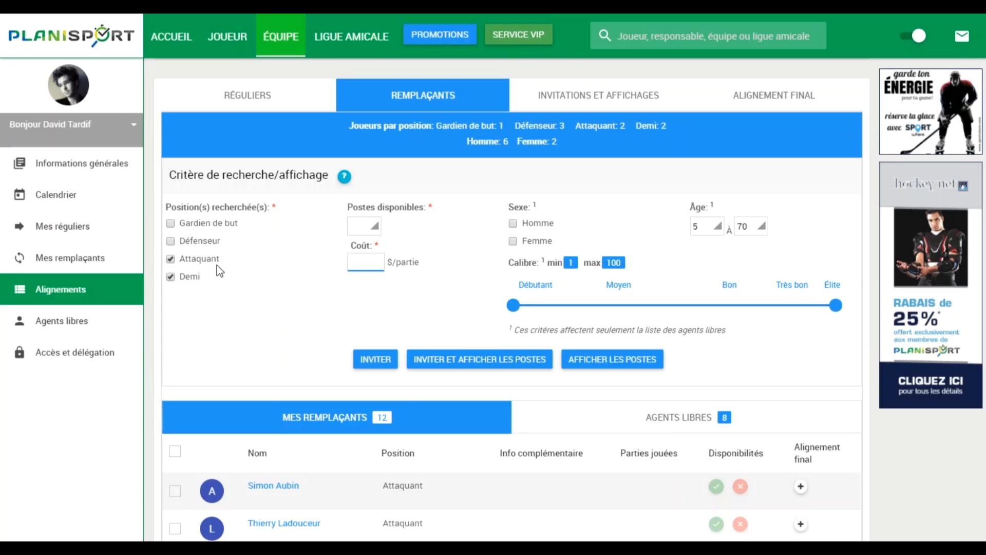
pyautogui.click(171, 260)
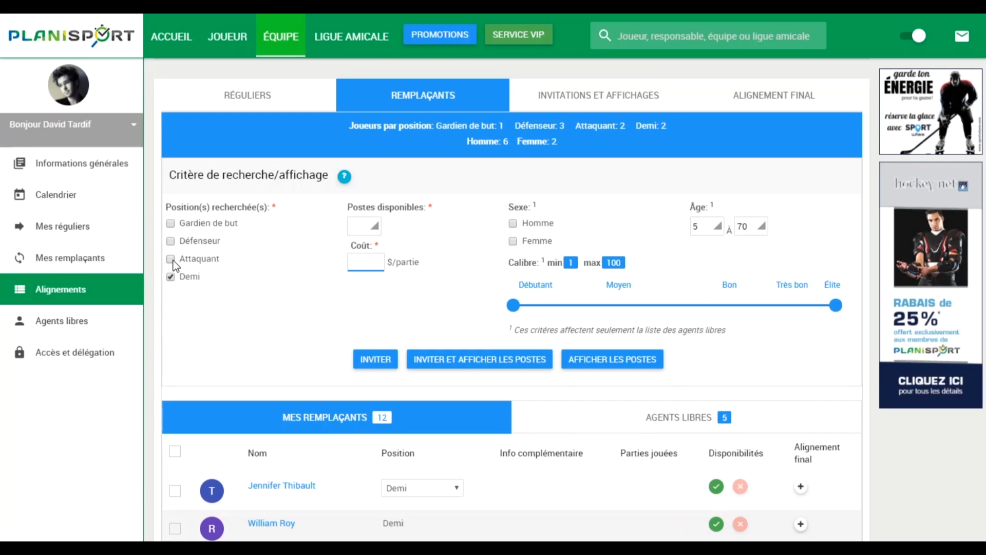
# - Set the available posts to 2 and the cost to 5 $ per game in the search criteria
pyautogui.click(360, 228)
pyautogui.click(358, 267)
pyautogui.click(356, 265)
# - Mark the third replacement in the Demi list as available
pyautogui.scroll(-6, 356, 264)
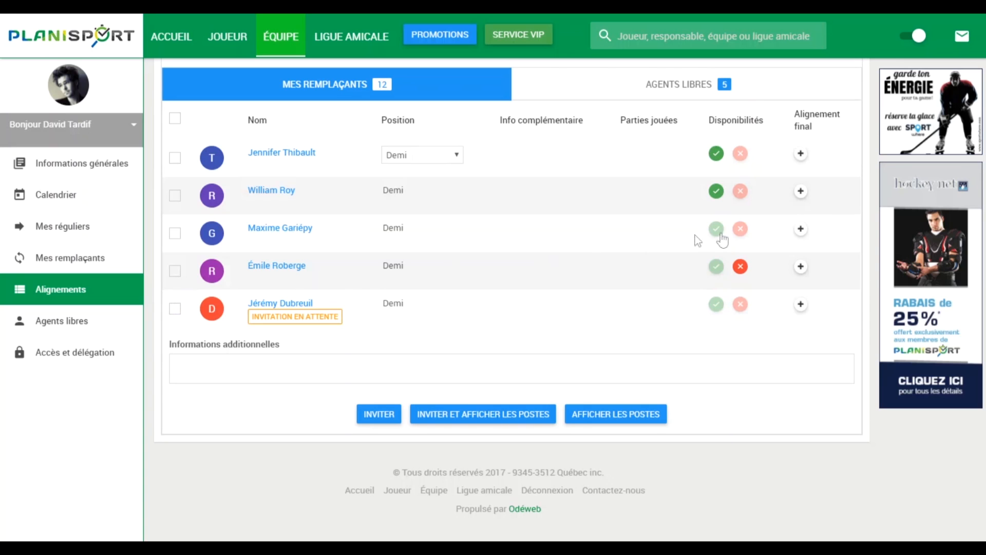
pyautogui.click(721, 232)
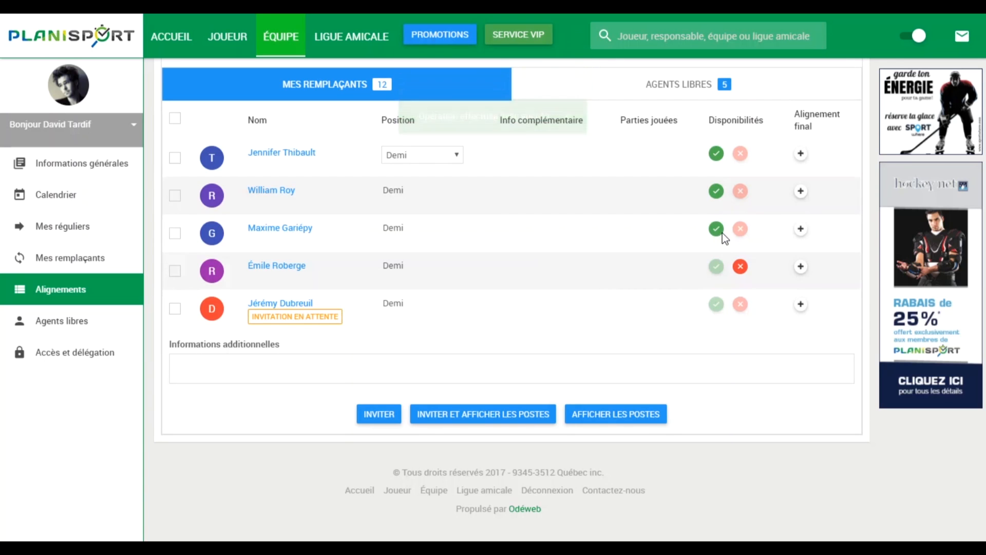
# - Change the first replacement's position to Attaquant and add that player to the final lineup
pyautogui.click(445, 162)
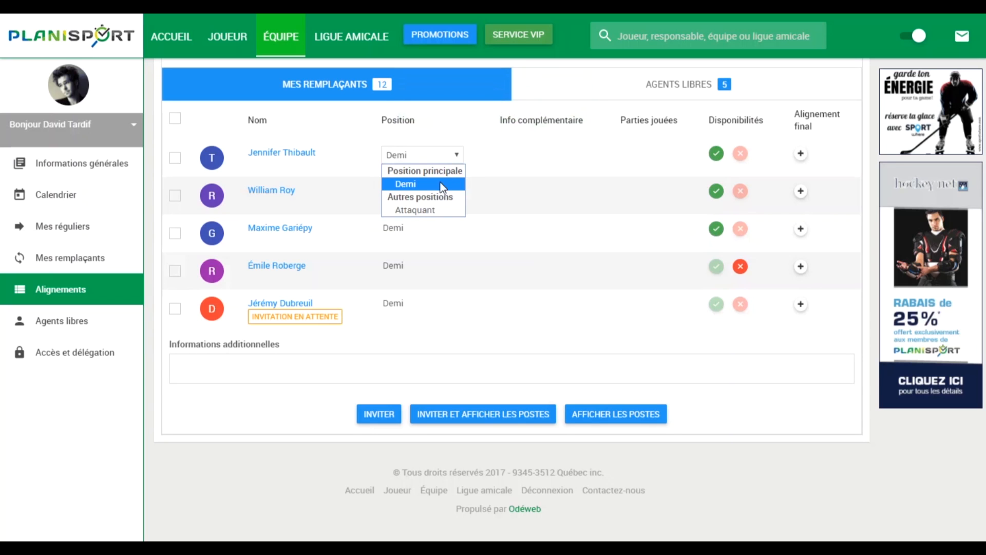
pyautogui.click(438, 211)
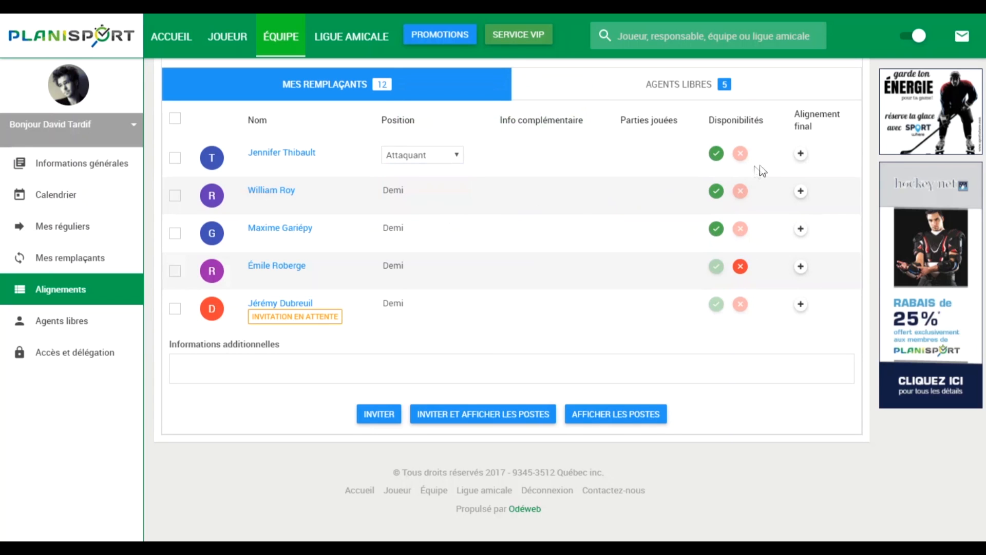
pyautogui.click(801, 154)
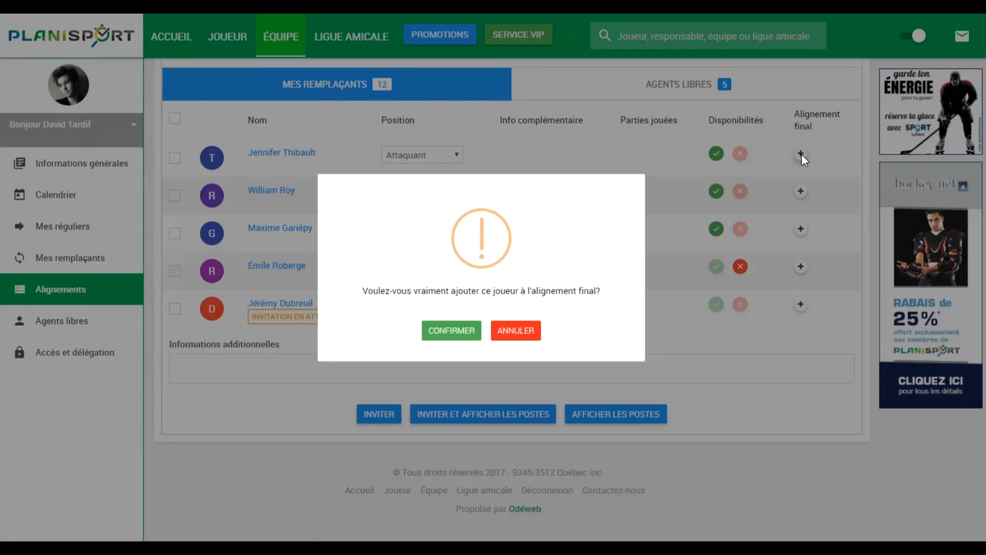
pyautogui.click(455, 332)
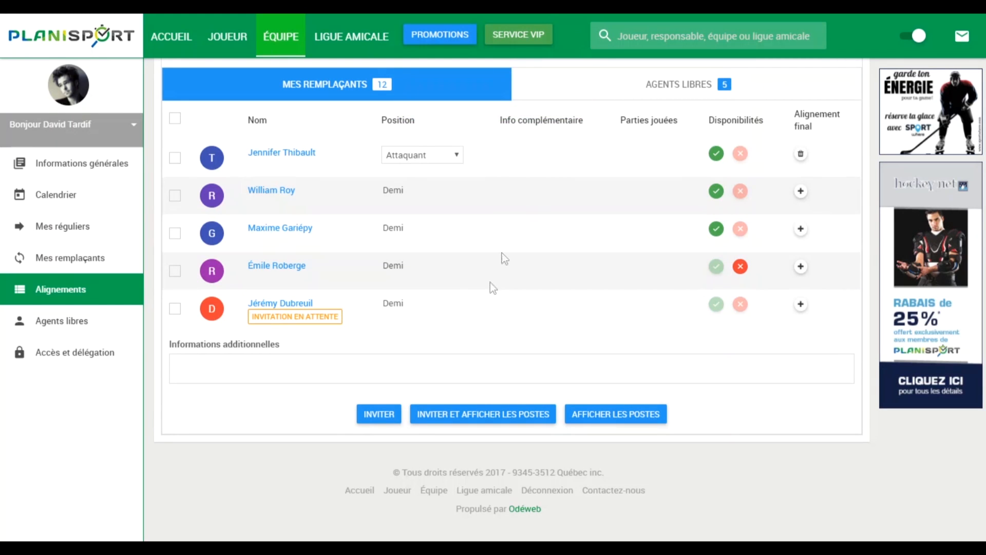
# - Filter the free agents to ages 20 to 50 with a minimum calibre of 40
pyautogui.click(546, 100)
pyautogui.scroll(5, 544, 97)
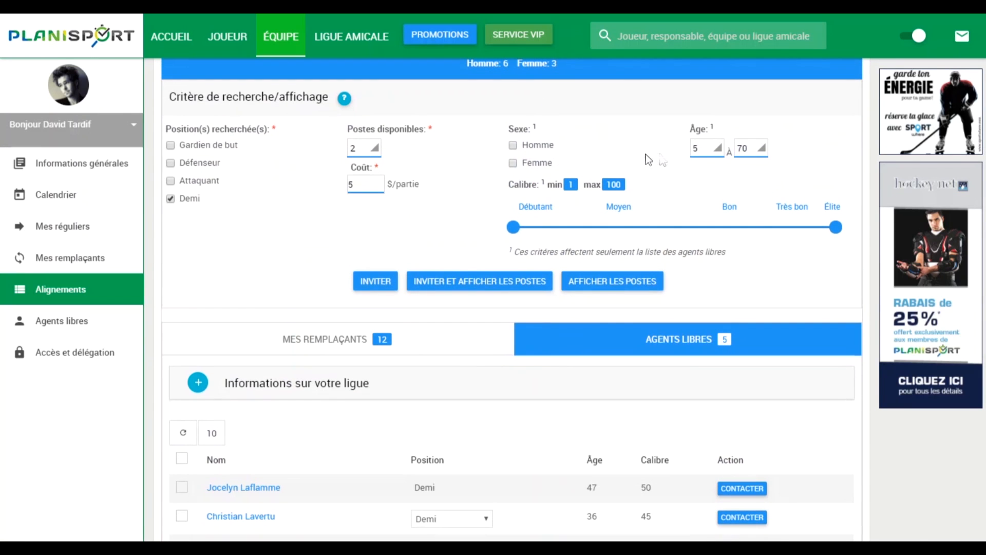
pyautogui.click(707, 148)
pyautogui.click(701, 360)
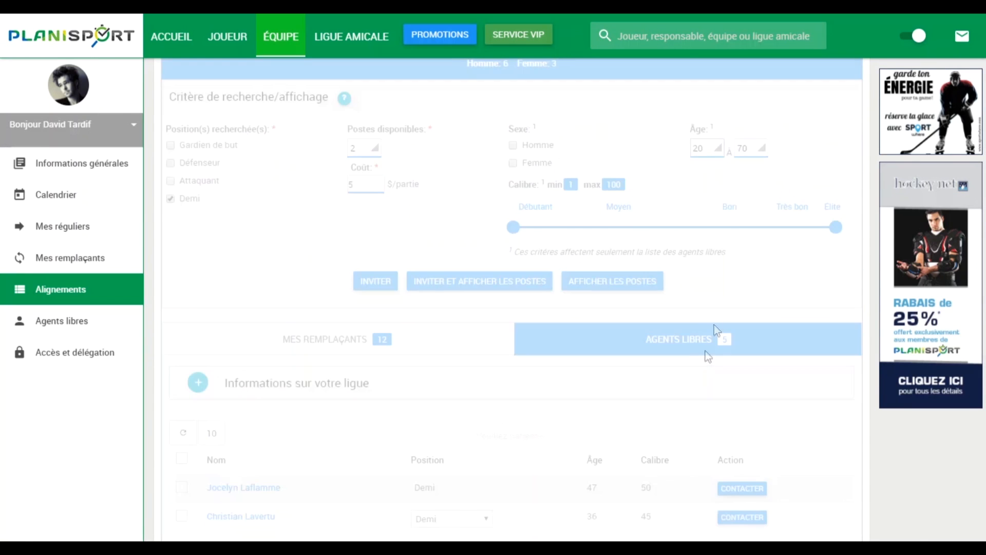
pyautogui.click(751, 148)
pyautogui.moveTo(763, 216); pyautogui.dragTo(764, 232)
pyautogui.click(743, 304)
pyautogui.moveTo(514, 228); pyautogui.dragTo(641, 226)
# - Select all the filtered free agents and the available replacements, and invite them while also displaying the posts
pyautogui.scroll(-5, 640, 226)
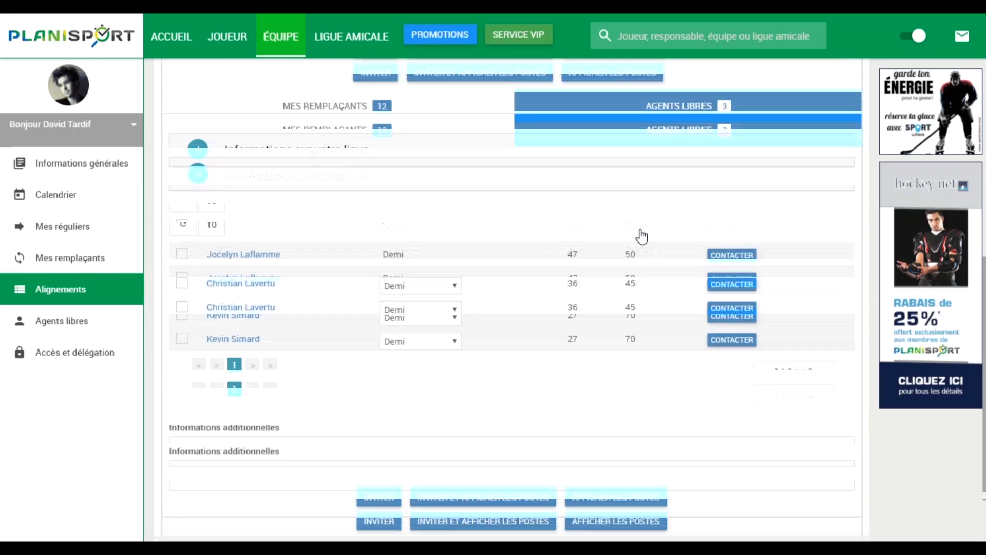
pyautogui.click(184, 210)
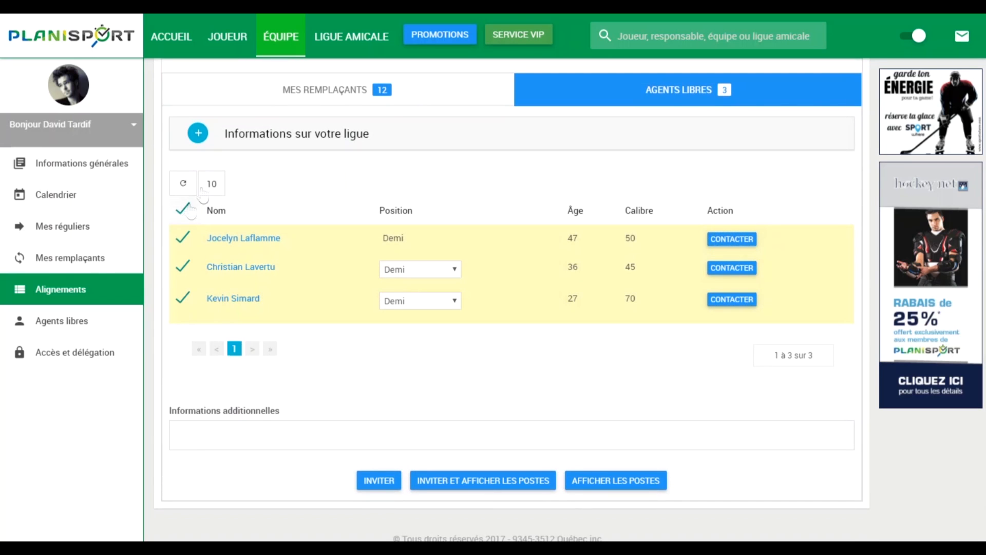
pyautogui.click(262, 96)
pyautogui.click(175, 129)
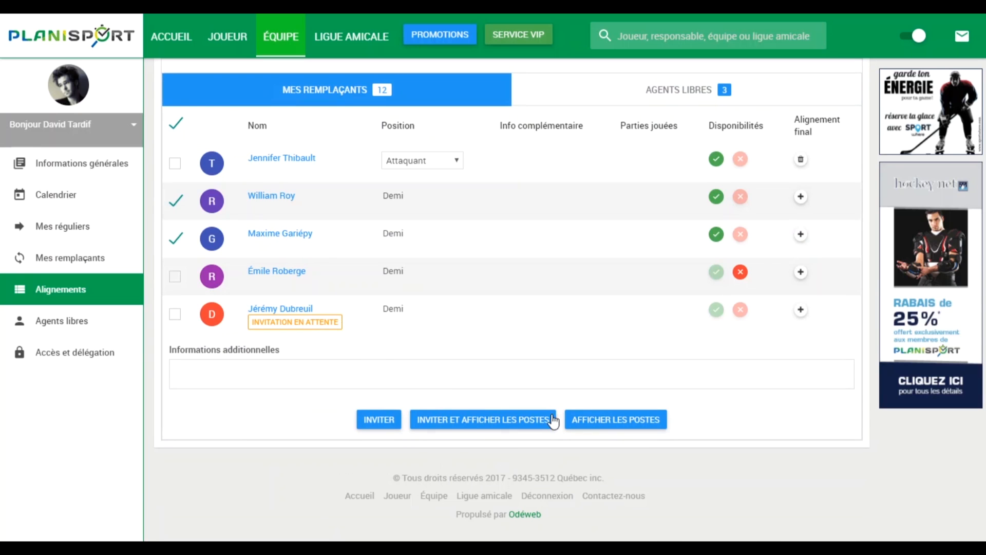
pyautogui.click(514, 424)
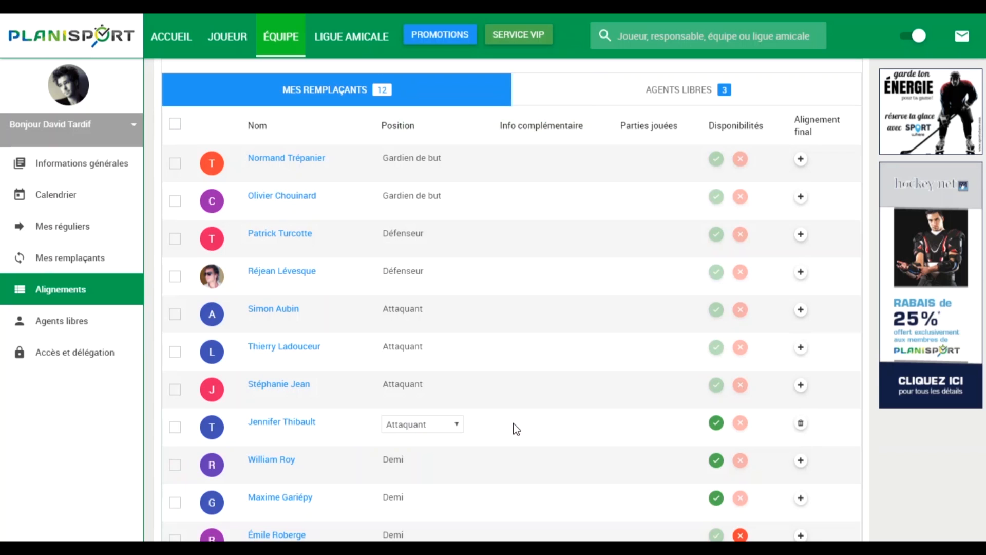
# - Open the match's invitations and postings and deactivate the display of the Demi posts
pyautogui.scroll(5, 514, 424)
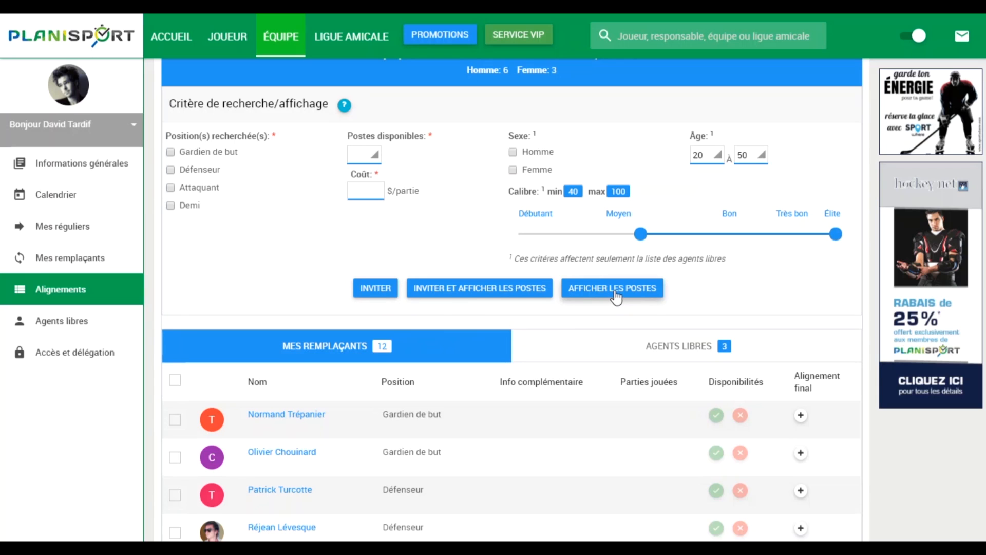
pyautogui.scroll(3, 614, 277)
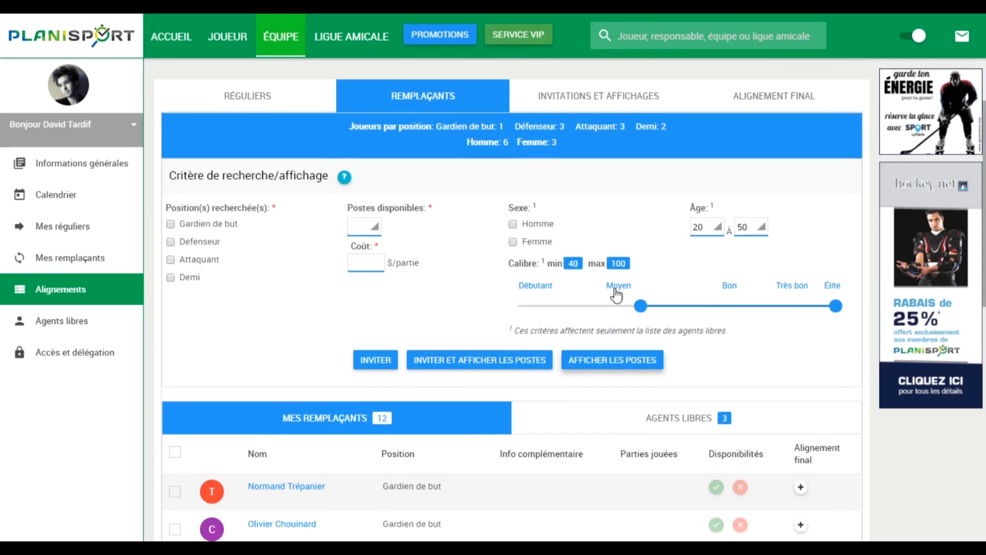
pyautogui.click(598, 154)
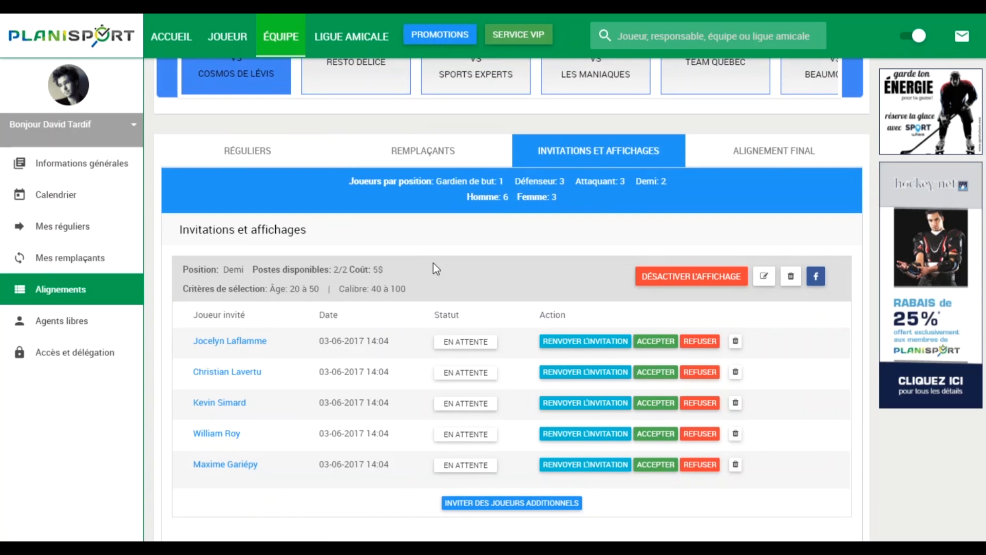
pyautogui.click(689, 278)
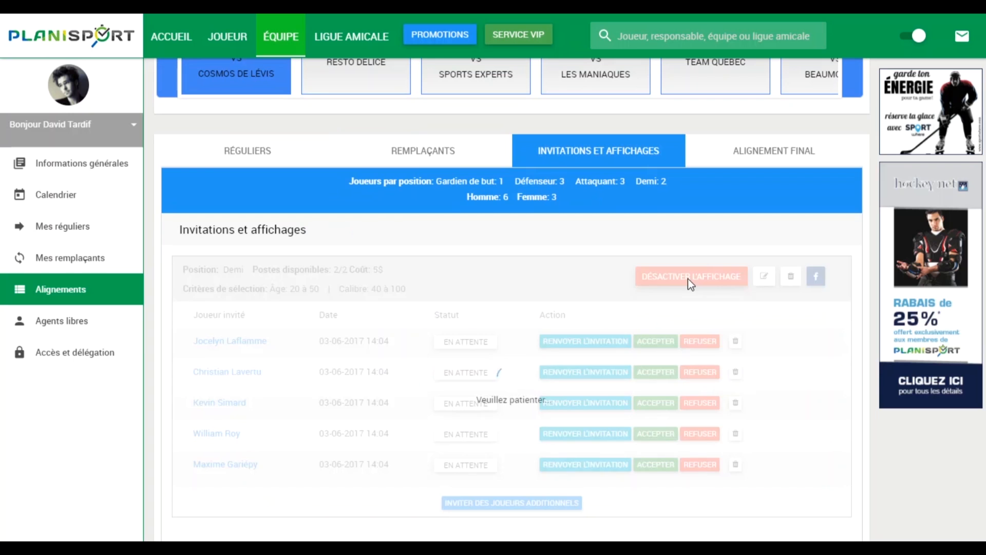
# - Reactivate the display of the Demi posts, check the posting's edit settings without changing them, and publish the posting on Facebook
pyautogui.click(688, 279)
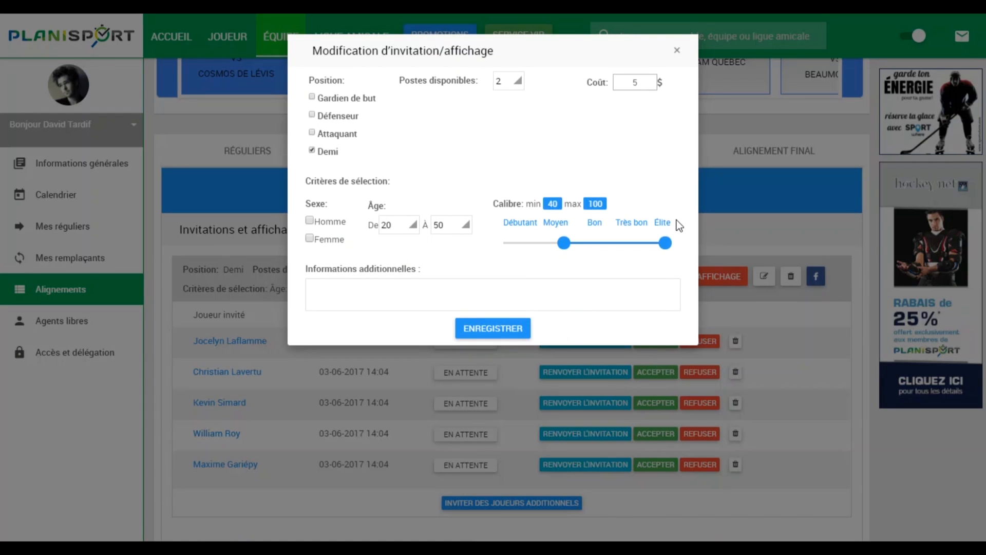
pyautogui.click(677, 51)
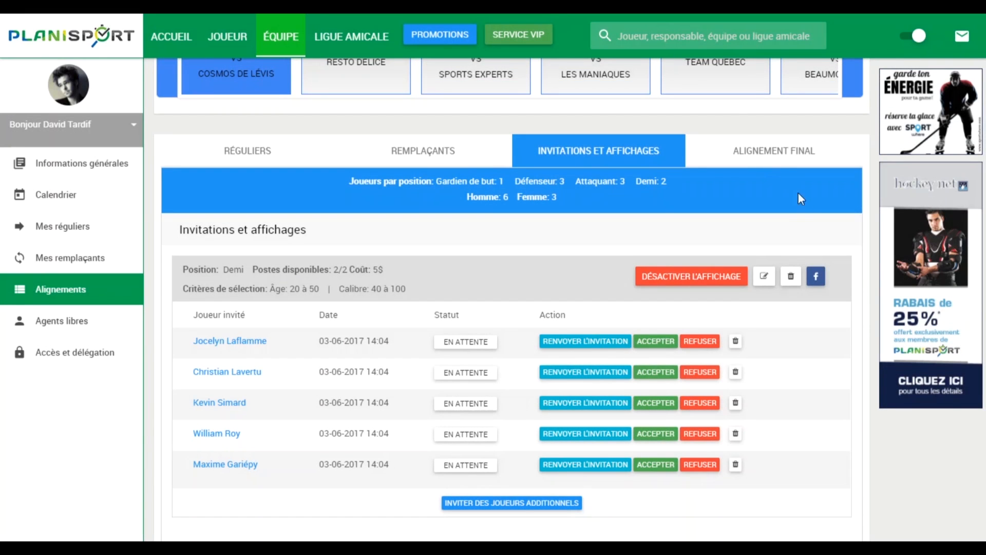
pyautogui.click(816, 277)
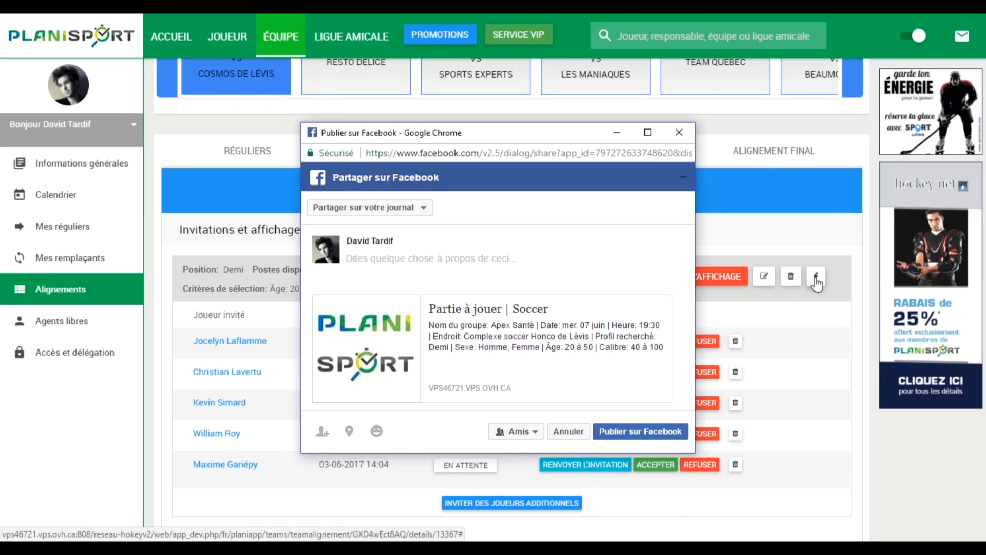
pyautogui.click(667, 435)
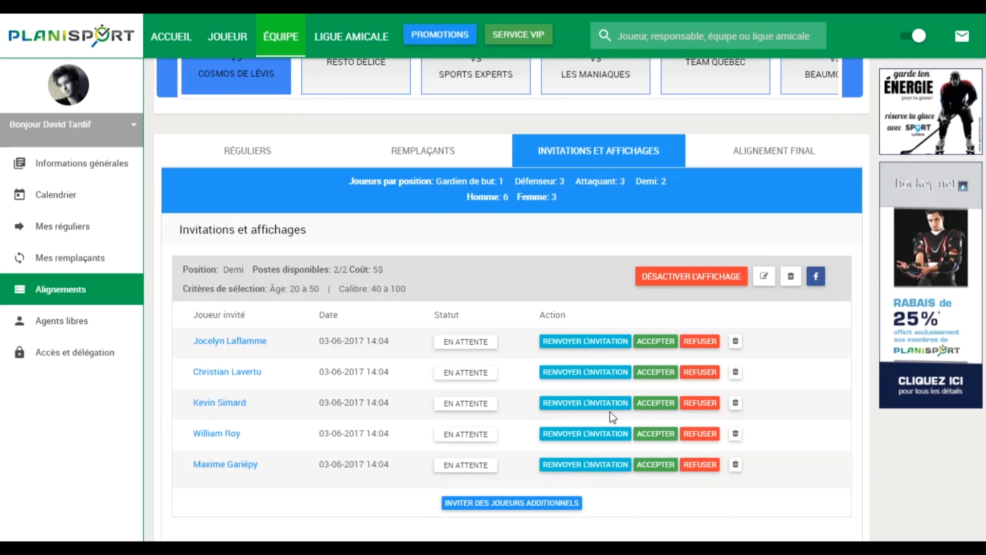
# - Accept the second invited player for the Demi position and set the posting's available posts to 3
pyautogui.click(646, 375)
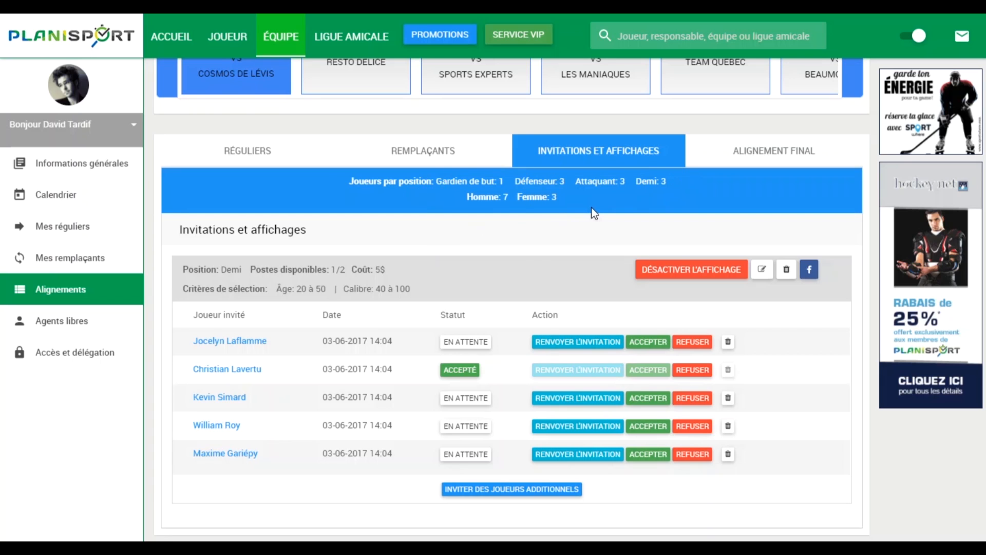
pyautogui.click(765, 273)
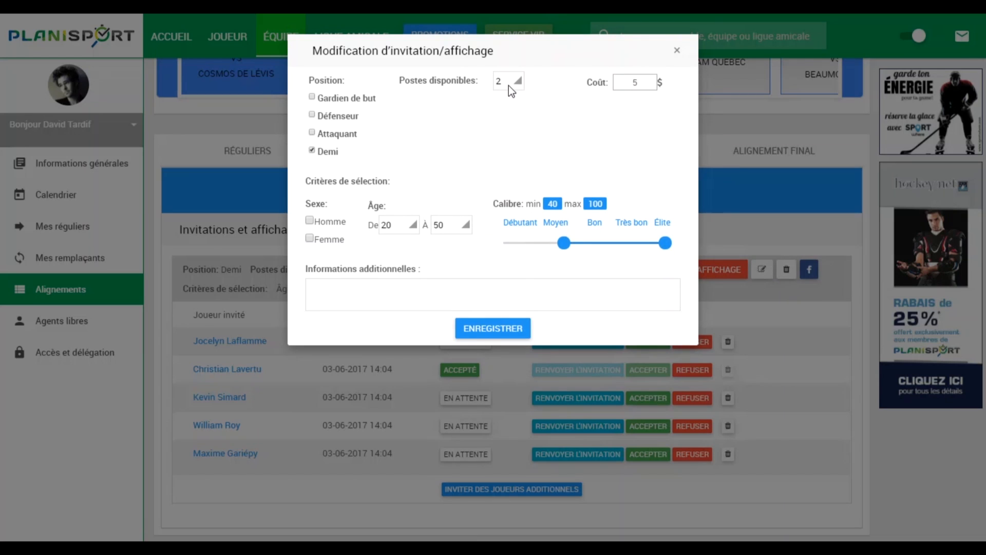
pyautogui.click(508, 83)
pyautogui.click(499, 325)
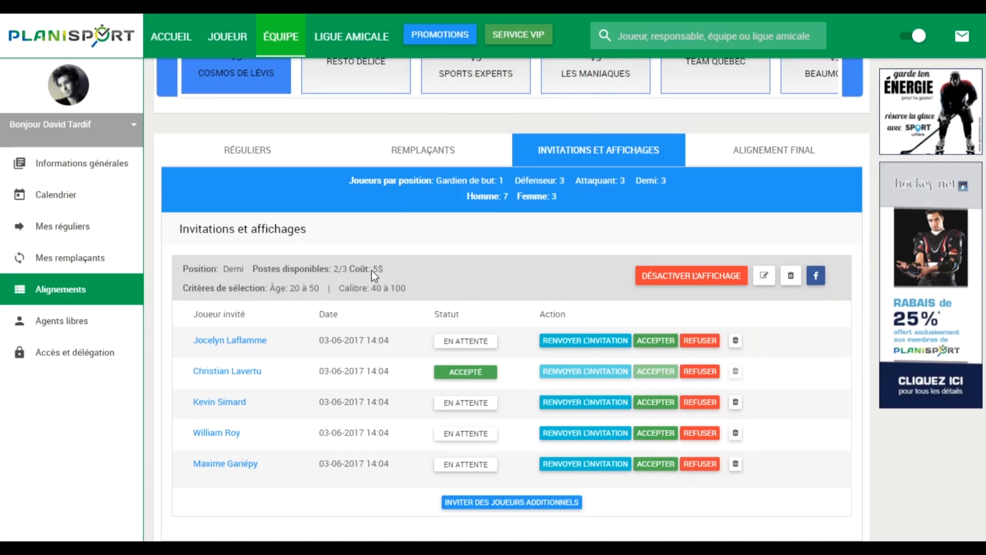
# - Review the final lineup and remove the Attaquant wearing number 5 from it
pyautogui.click(776, 160)
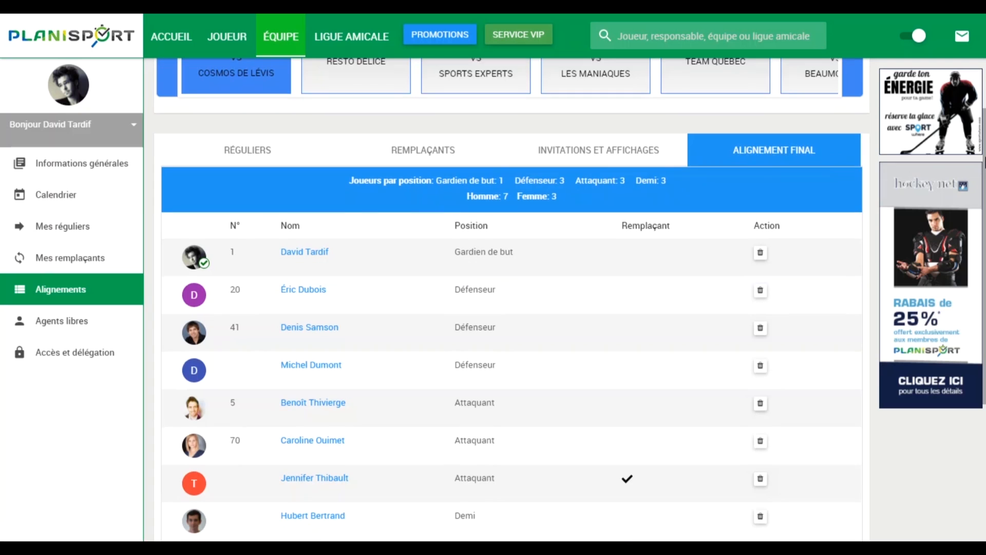
pyautogui.scroll(-2, 511, 308)
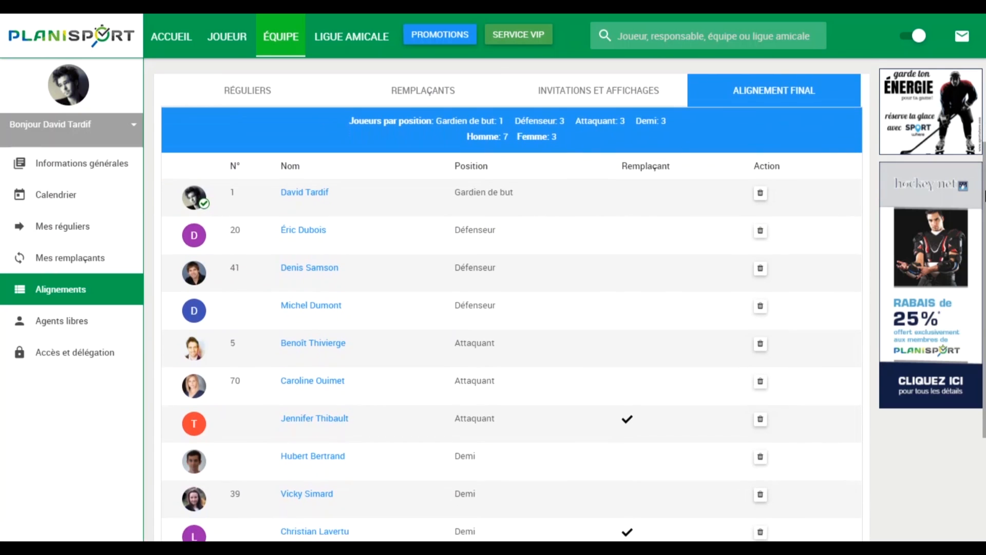
pyautogui.scroll(-1, 512, 308)
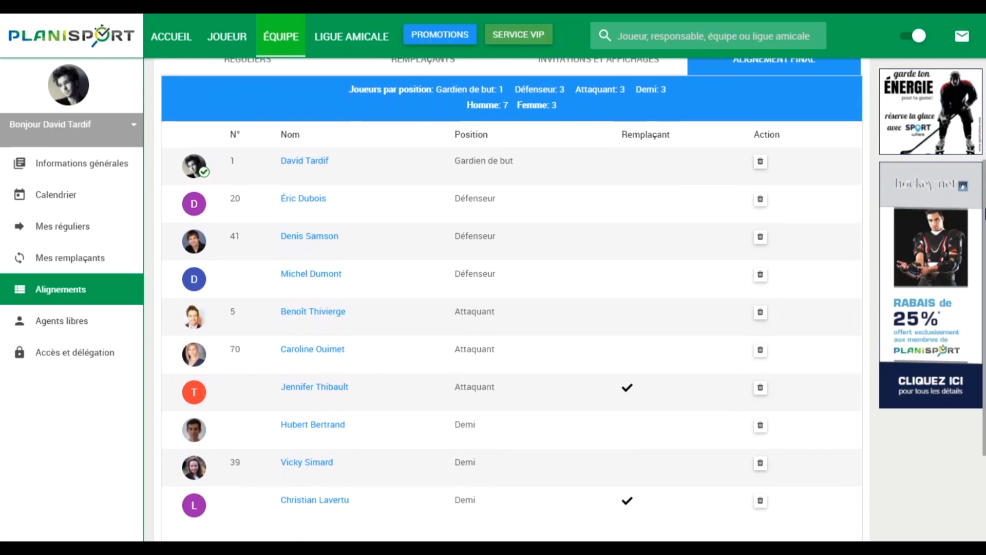
pyautogui.scroll(-1, 512, 308)
pyautogui.scroll(-1, 512, 302)
pyautogui.scroll(-1, 512, 298)
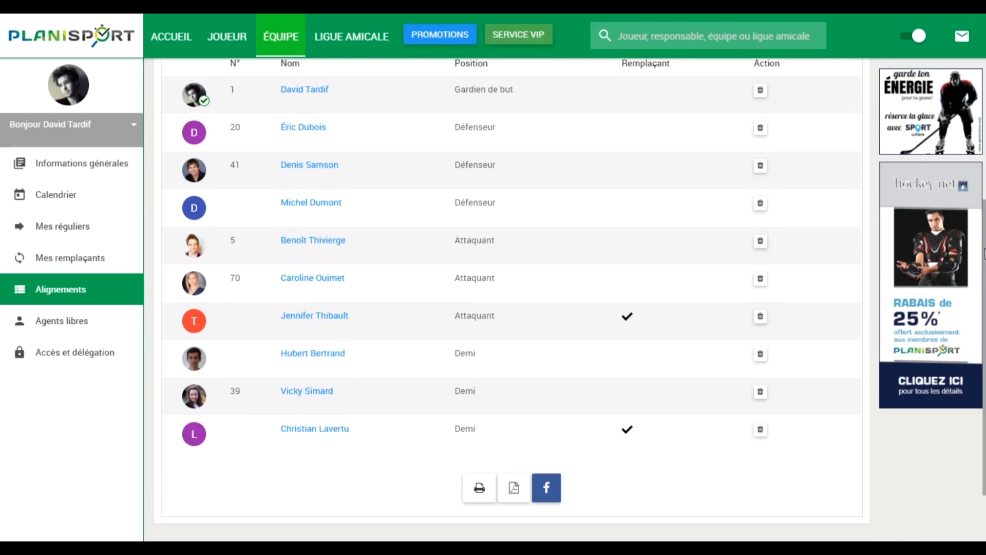
pyautogui.click(761, 241)
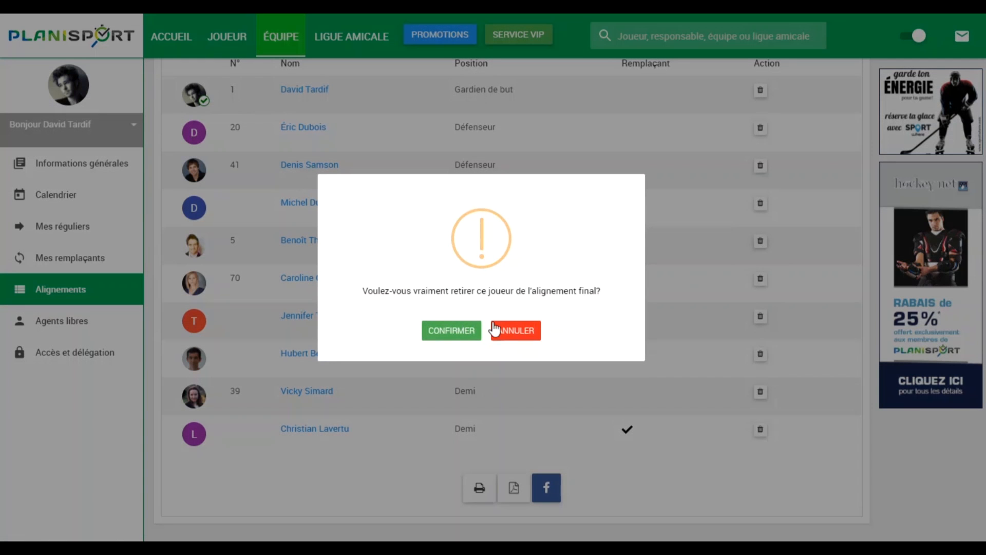
pyautogui.click(468, 333)
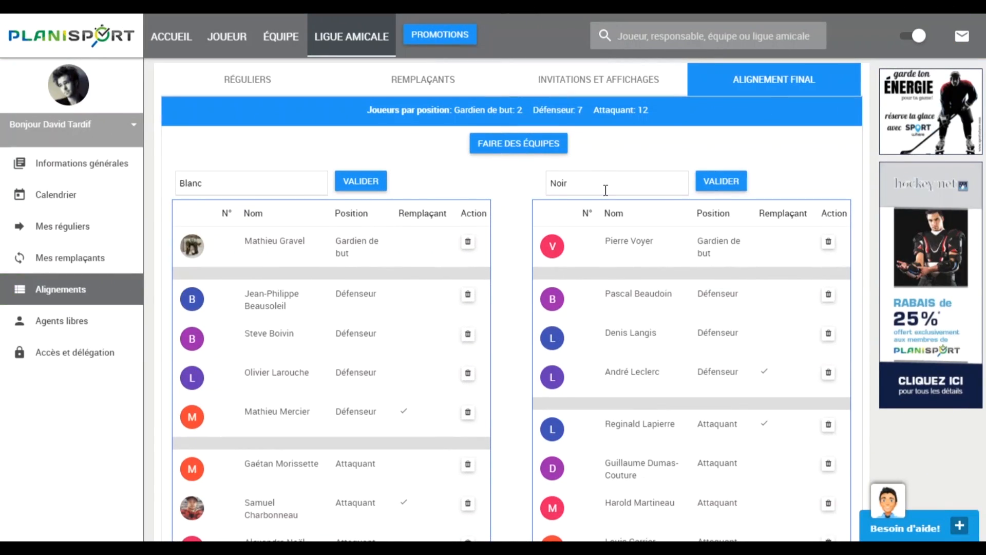
# - Generate the two teams in the friendly league's final lineup and move the first team's second Défenseur to the other team
pyautogui.click(530, 153)
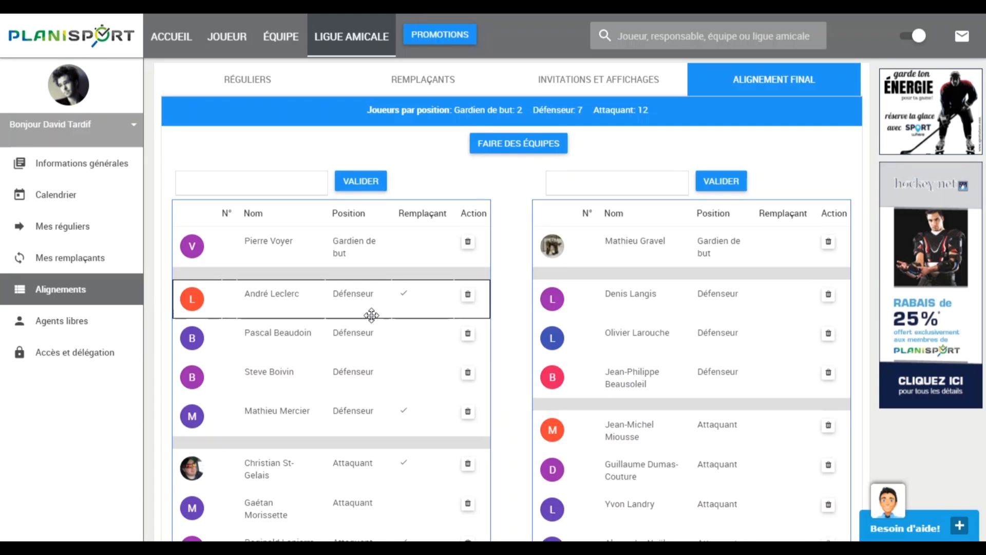
pyautogui.moveTo(351, 331); pyautogui.dragTo(637, 334)
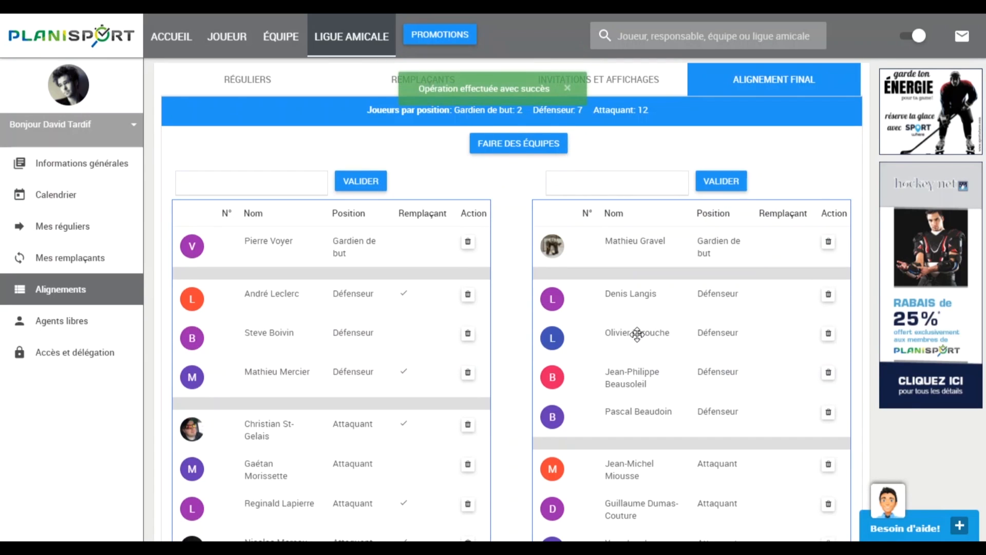